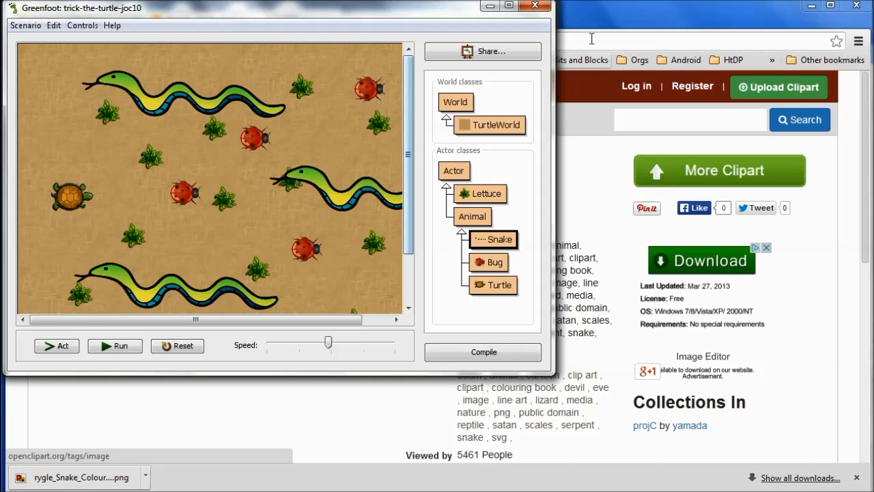
- Switch to the browser and scroll the Snake Colour clipart page down to its download options
{"action": "left_click", "coordinate": [617, 20]}
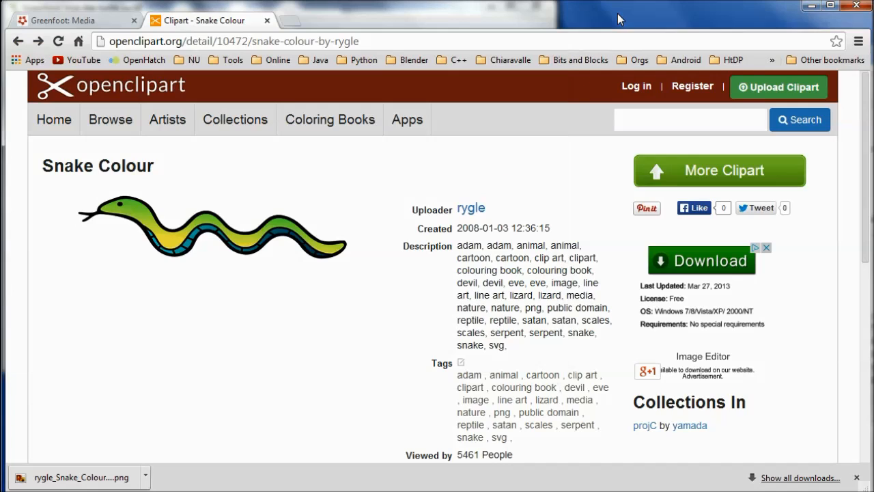
{"action": "left_click_drag", "start_coordinate": [860, 168], "coordinate": [860, 297]}
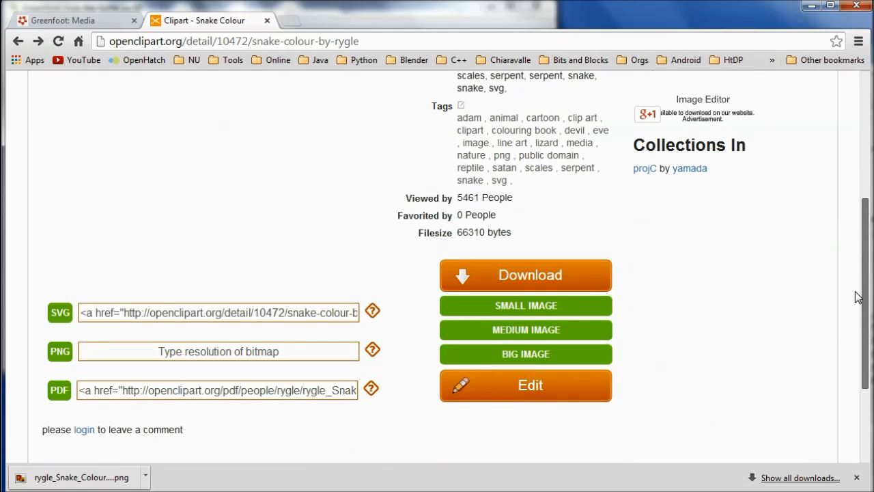
{"action": "left_click", "coordinate": [528, 384]}
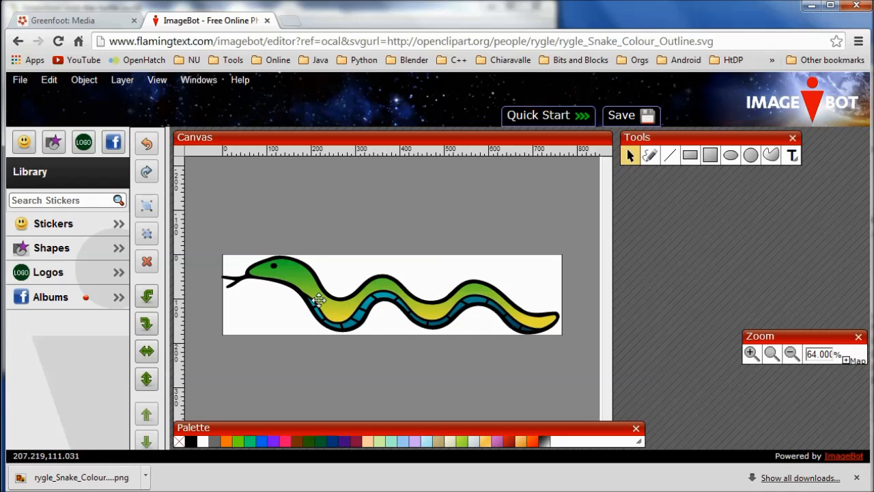
{"action": "left_click", "coordinate": [19, 42]}
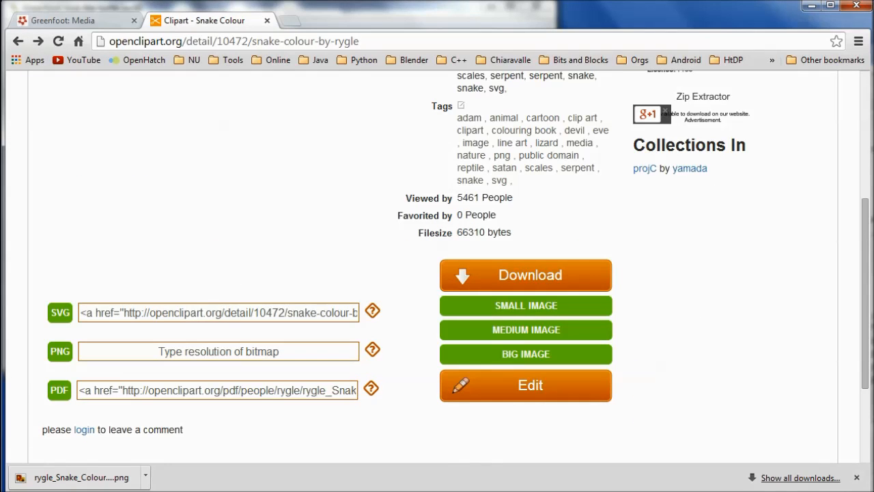
{"action": "mouse_move", "coordinate": [867, 297]}
{"action": "left_mouse_down"}
{"action": "mouse_move", "coordinate": [867, 174]}
{"action": "mouse_move", "coordinate": [866, 310]}
{"action": "left_mouse_up"}
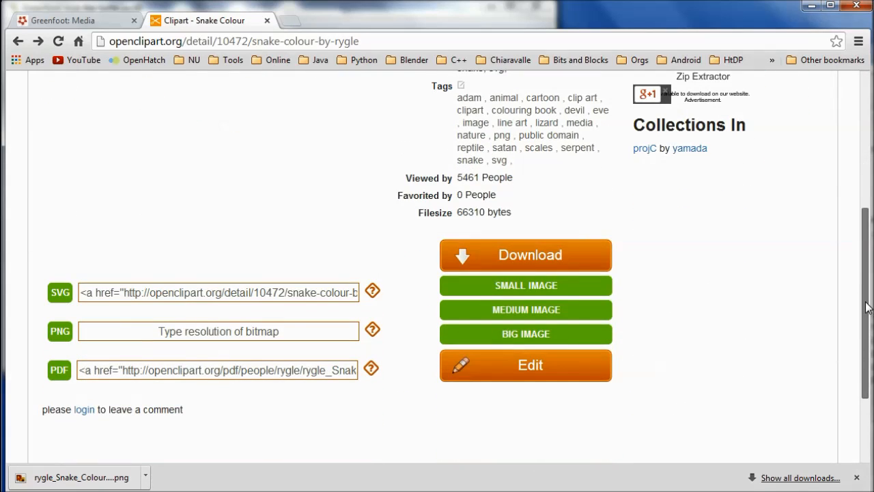
{"action": "left_click_drag", "start_coordinate": [864, 302], "coordinate": [868, 138]}
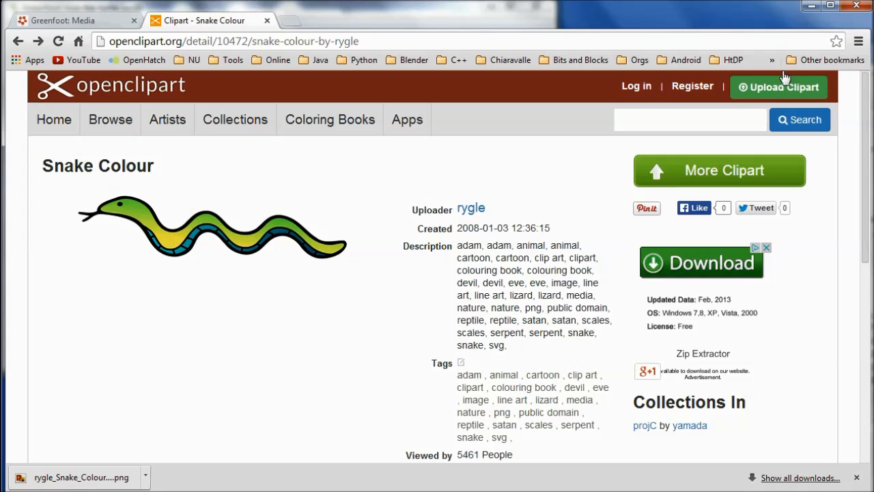
{"action": "left_click", "coordinate": [87, 25]}
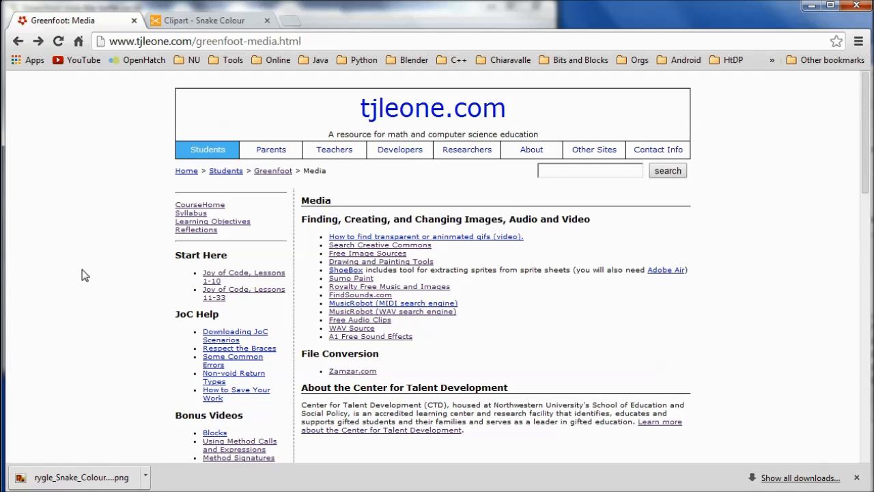
{"action": "left_click", "coordinate": [350, 280]}
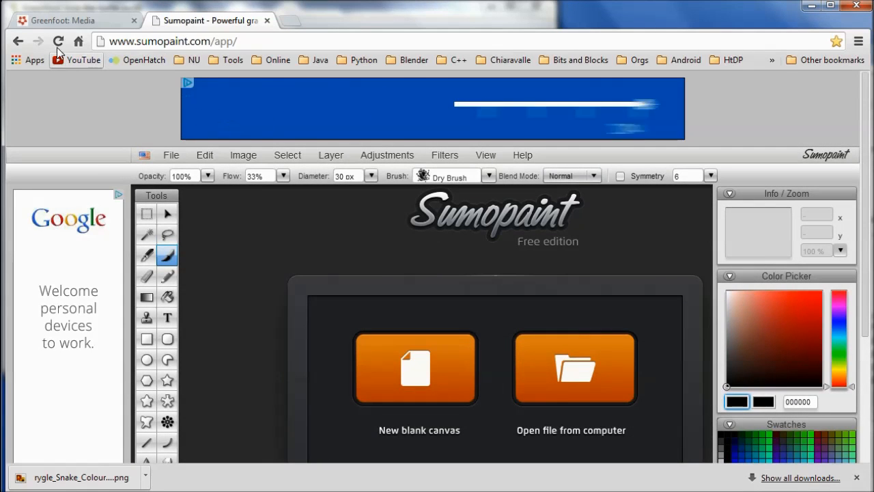
{"action": "left_click", "coordinate": [19, 42]}
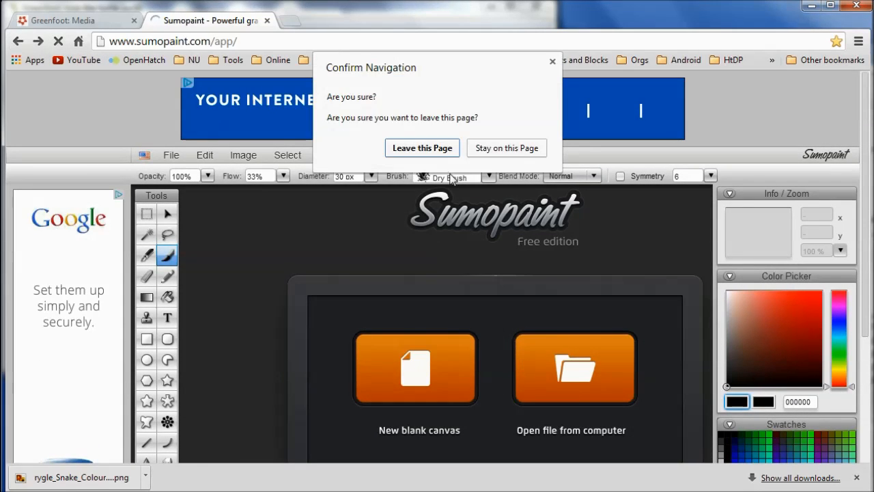
{"action": "left_click", "coordinate": [432, 148]}
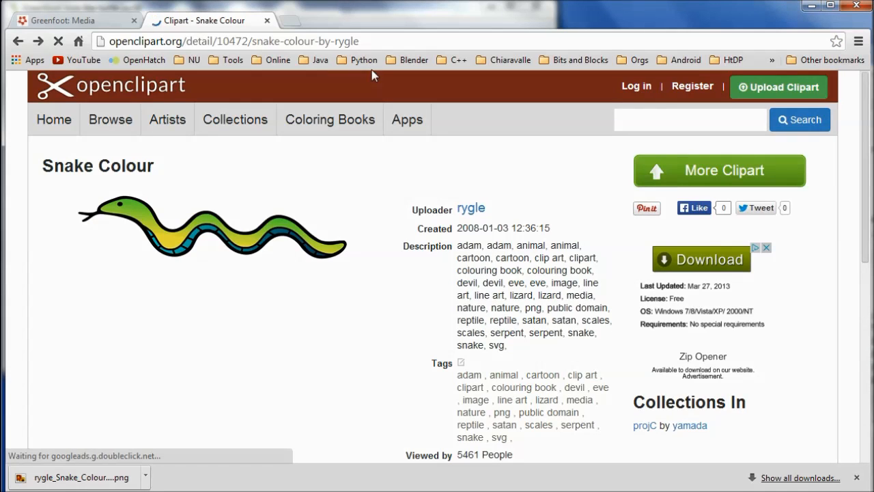
- Copy the clipart page address and open Sumo Paint with a new blank canvas
{"action": "left_click_drag", "start_coordinate": [387, 43], "coordinate": [99, 7]}
{"action": "key", "text": "ctrl+c"}
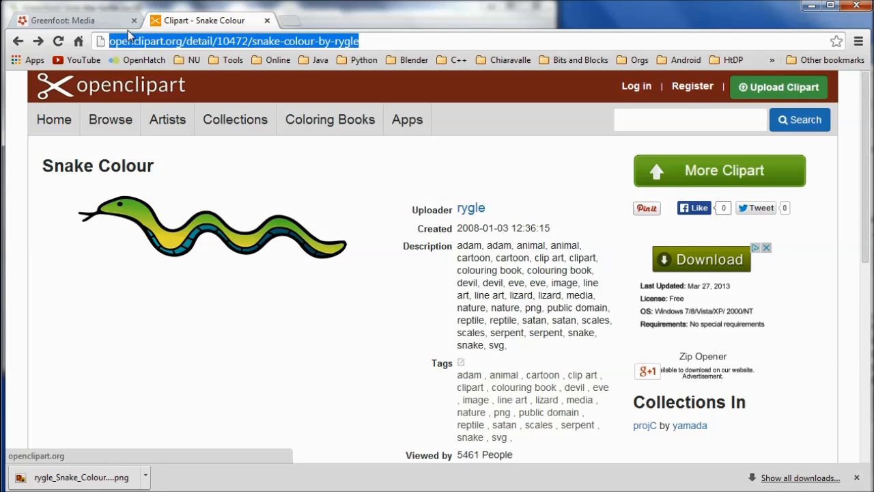
{"action": "left_click", "coordinate": [104, 21]}
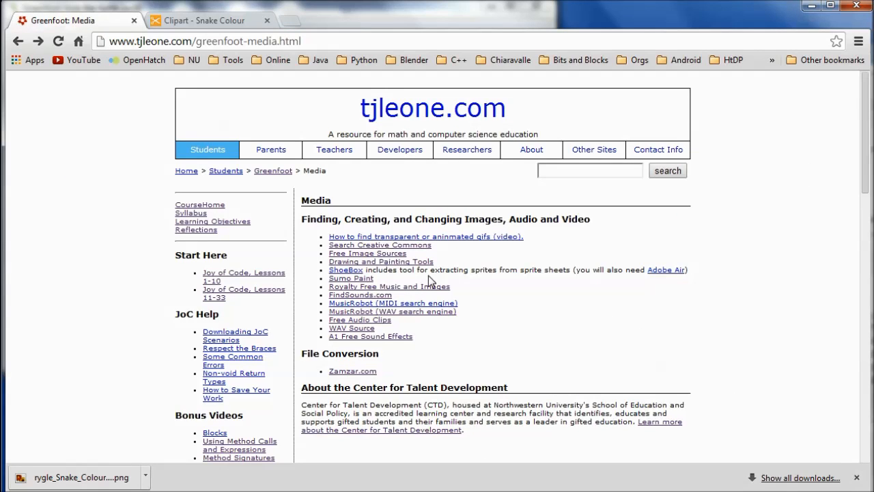
{"action": "left_click", "coordinate": [356, 279]}
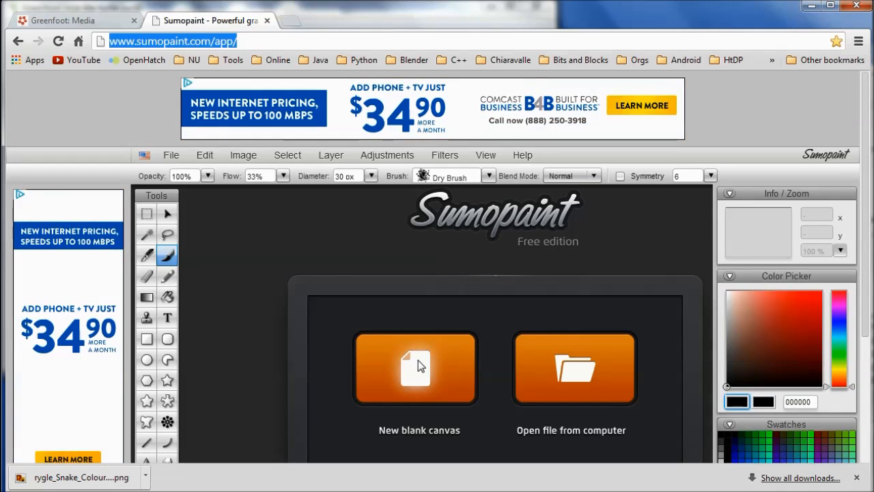
{"action": "left_click", "coordinate": [418, 359]}
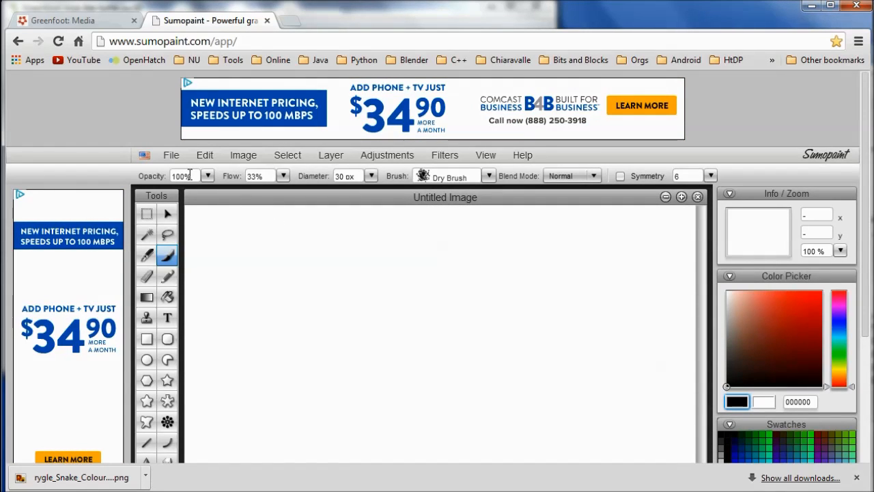
- Try to open the copied clipart page address in Sumo Paint as an image from URL
{"action": "left_click", "coordinate": [177, 158]}
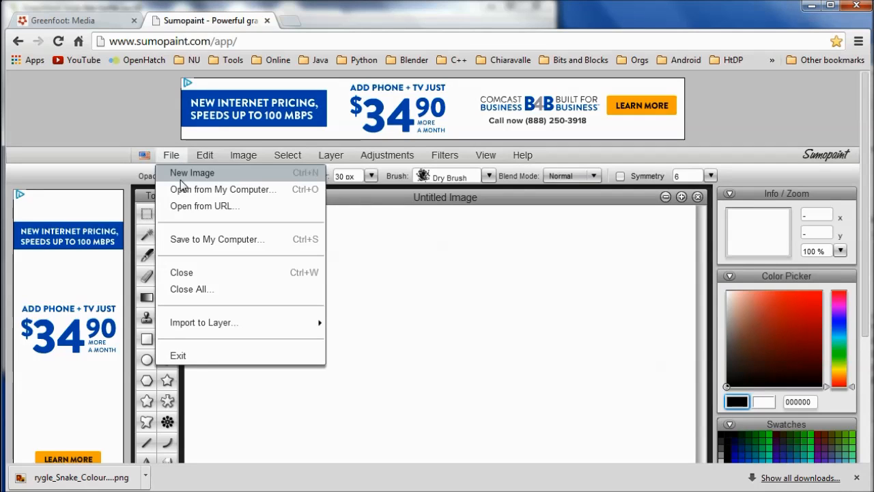
{"action": "left_click", "coordinate": [183, 208]}
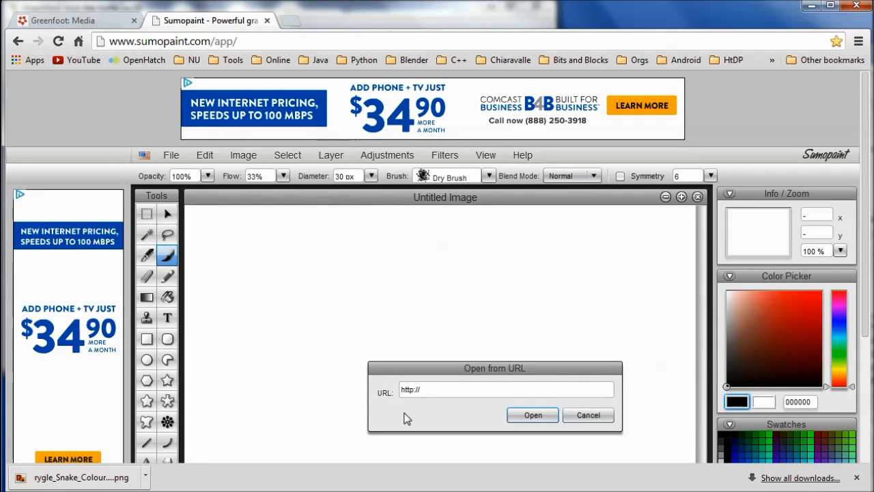
{"action": "left_click", "coordinate": [428, 389]}
{"action": "key", "text": "ctrl+a"}
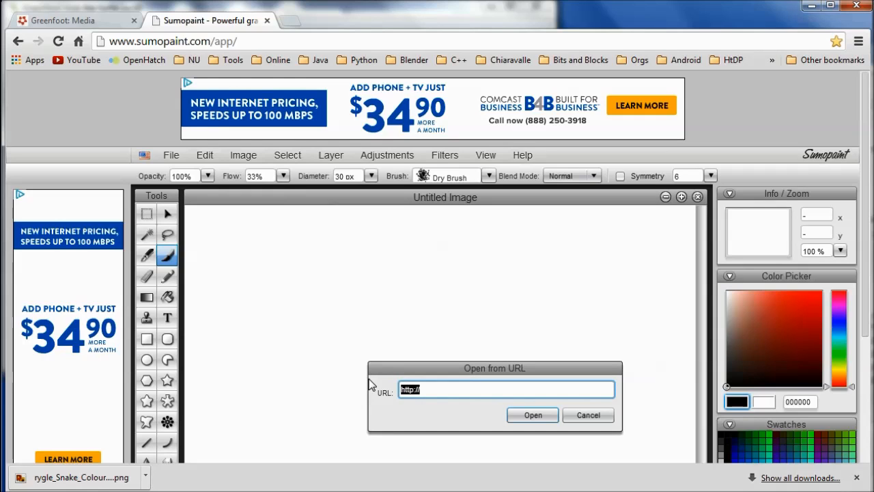
{"action": "key", "text": "ctrl+v"}
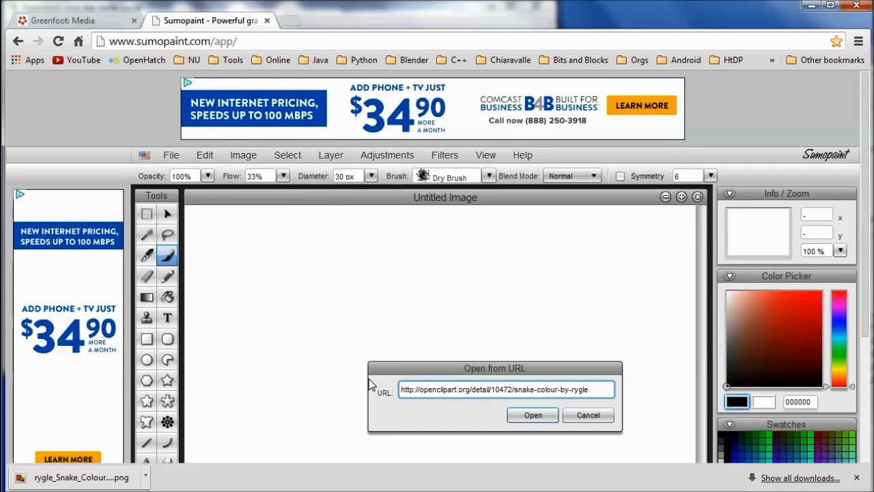
{"action": "left_click", "coordinate": [523, 415]}
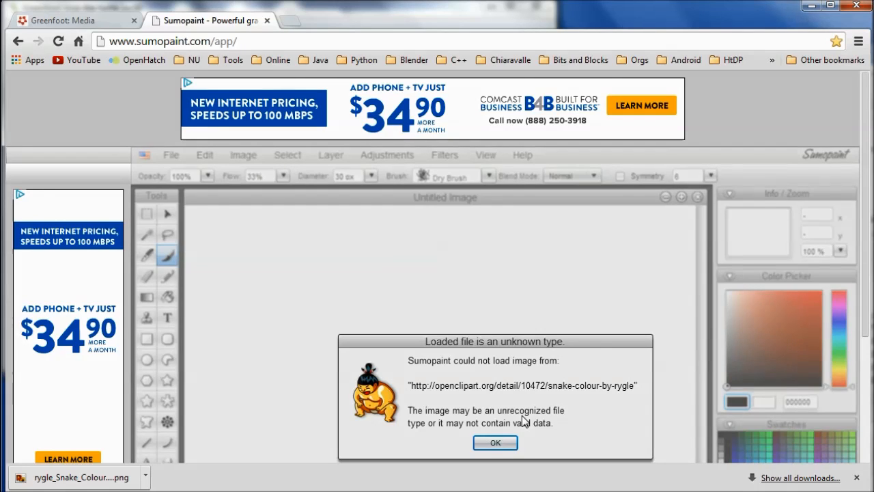
{"action": "left_click", "coordinate": [496, 442]}
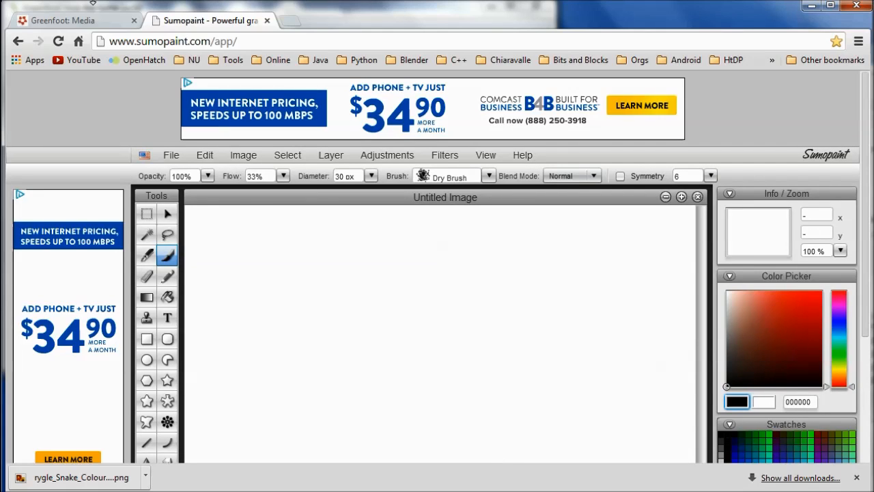
- Leave Sumo Paint, return to the Snake Colour clipart page and open its big PNG image
{"action": "left_click", "coordinate": [18, 41]}
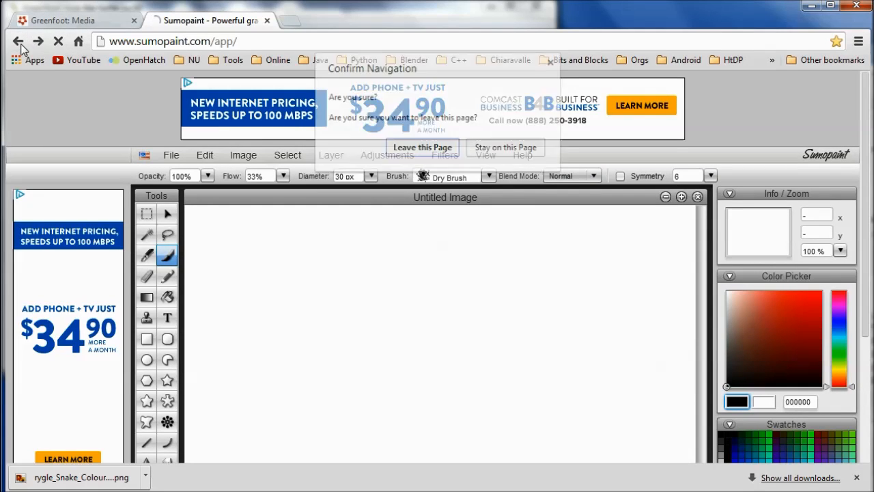
{"action": "left_click", "coordinate": [419, 149]}
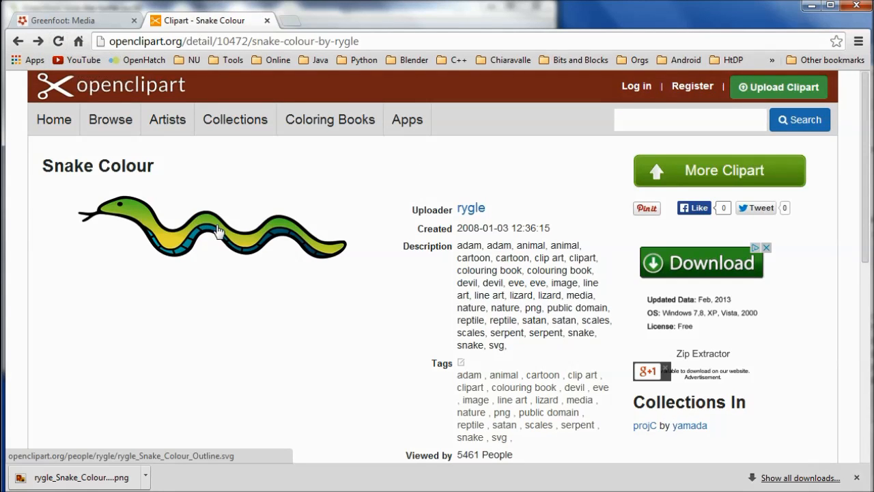
{"action": "scroll", "coordinate": [850, 253], "scroll_direction": "down", "scroll_amount": 3}
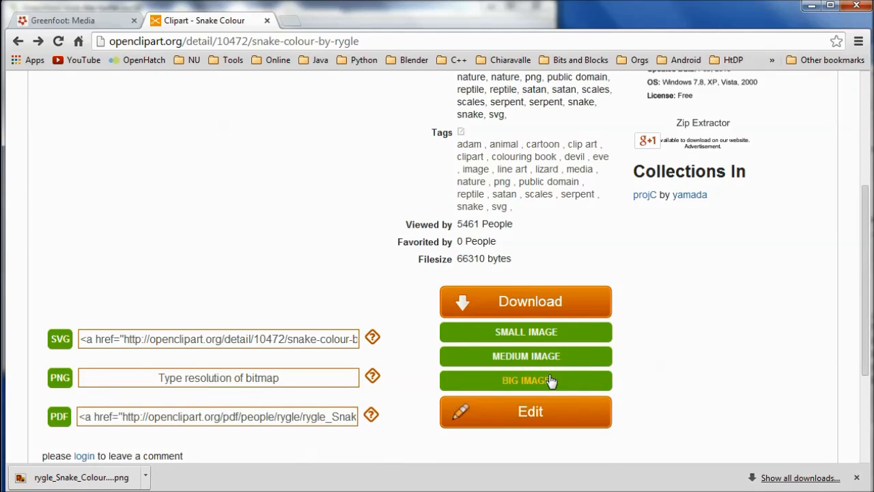
{"action": "left_click", "coordinate": [526, 337]}
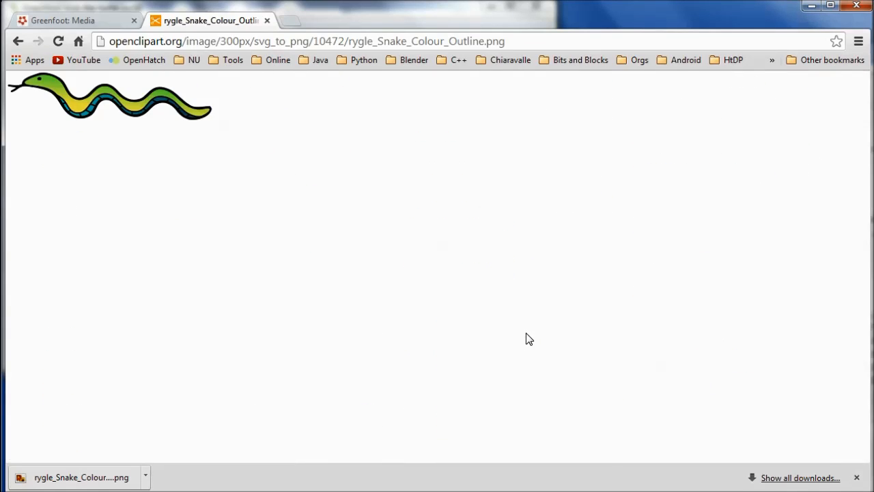
- Copy the PNG image's address and open Sumo Paint from the Greenfoot Media page
{"action": "left_click", "coordinate": [535, 41]}
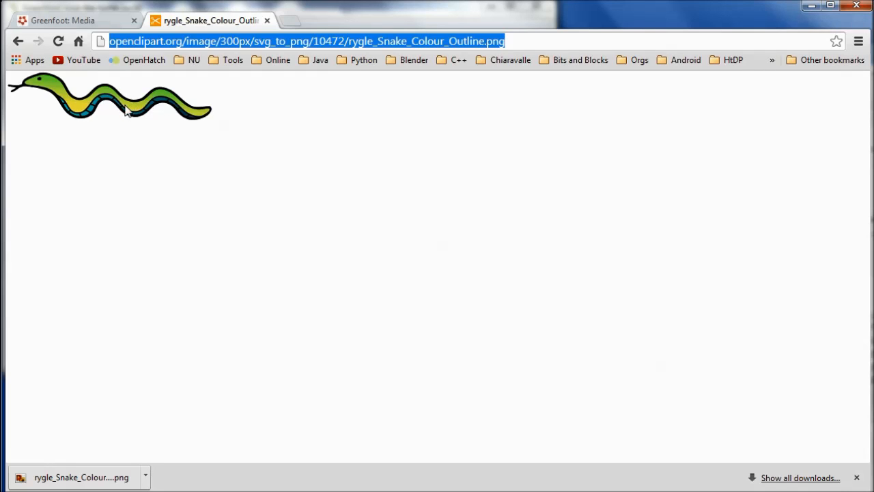
{"action": "left_click", "coordinate": [105, 19]}
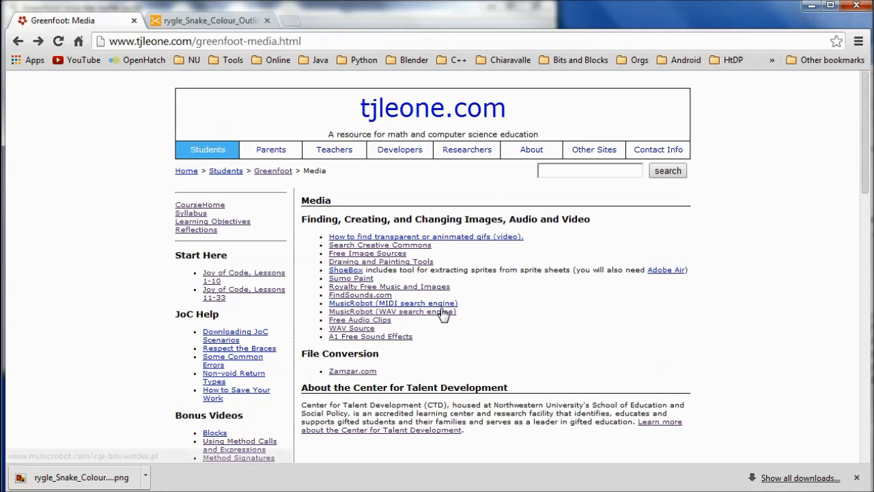
{"action": "left_click", "coordinate": [353, 281]}
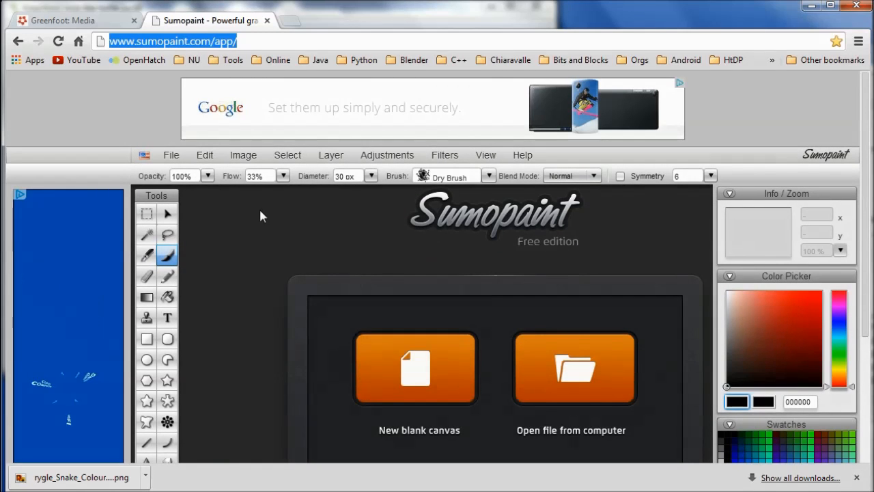
- Open the snake PNG in Sumo Paint from the copied URL
{"action": "left_click", "coordinate": [171, 156]}
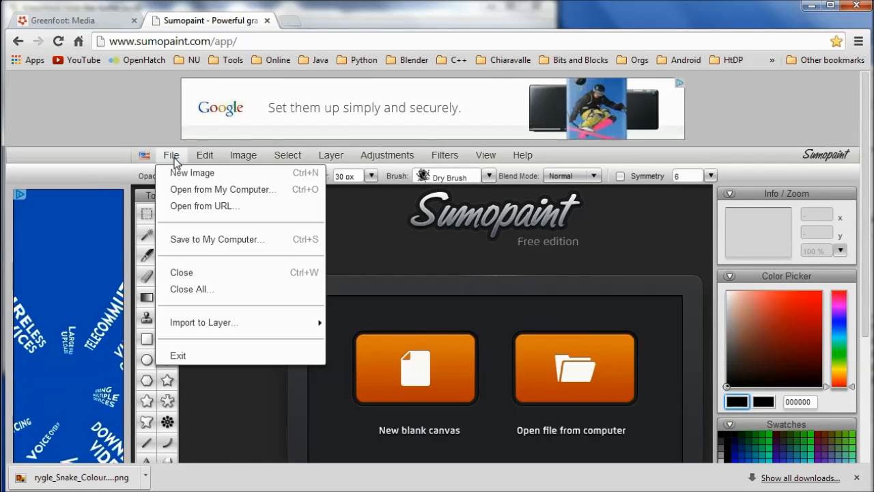
{"action": "left_click", "coordinate": [184, 206]}
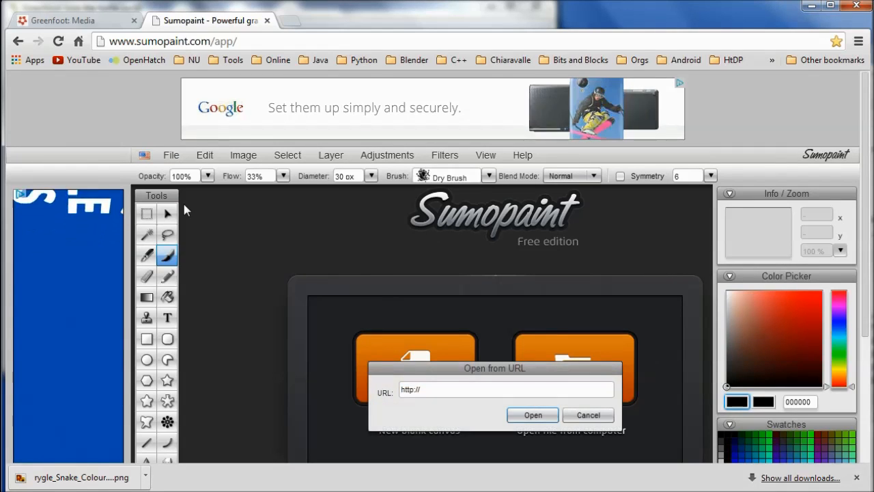
{"action": "left_click", "coordinate": [435, 387]}
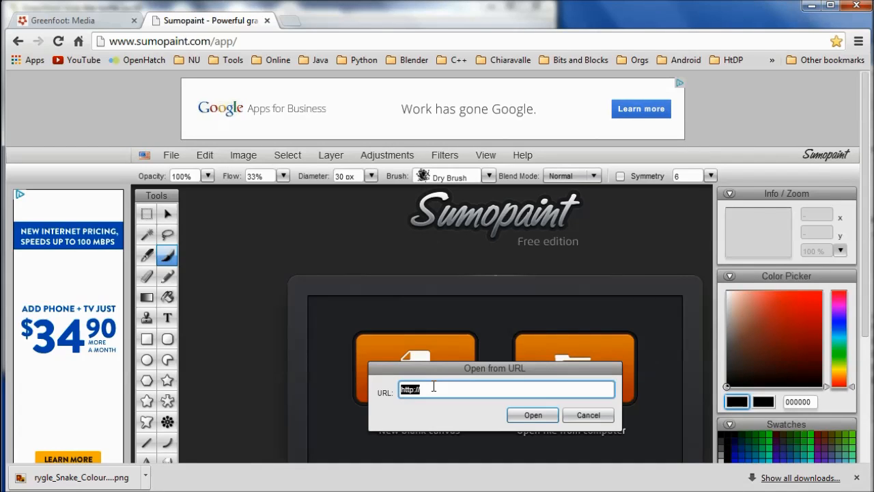
{"action": "key", "text": "ctrl+v"}
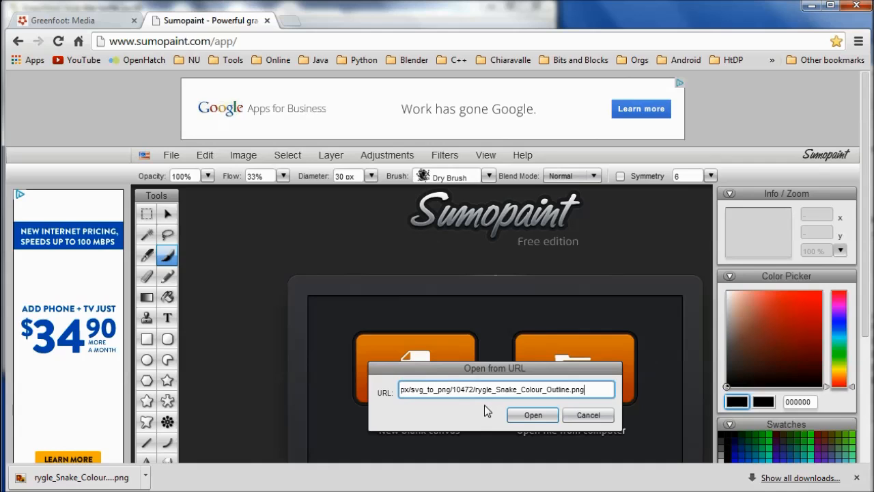
{"action": "left_click", "coordinate": [532, 413]}
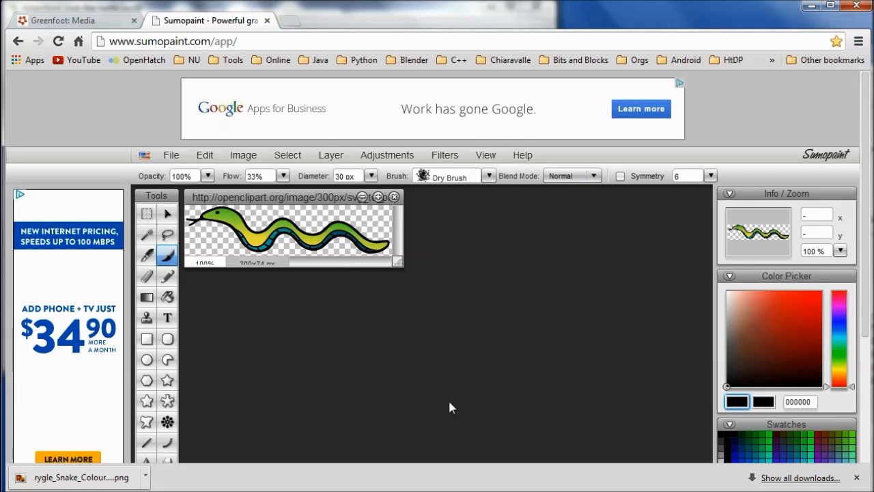
- Resize the snake image to a height of 40 px, keeping proportions constrained
{"action": "left_click", "coordinate": [203, 156]}
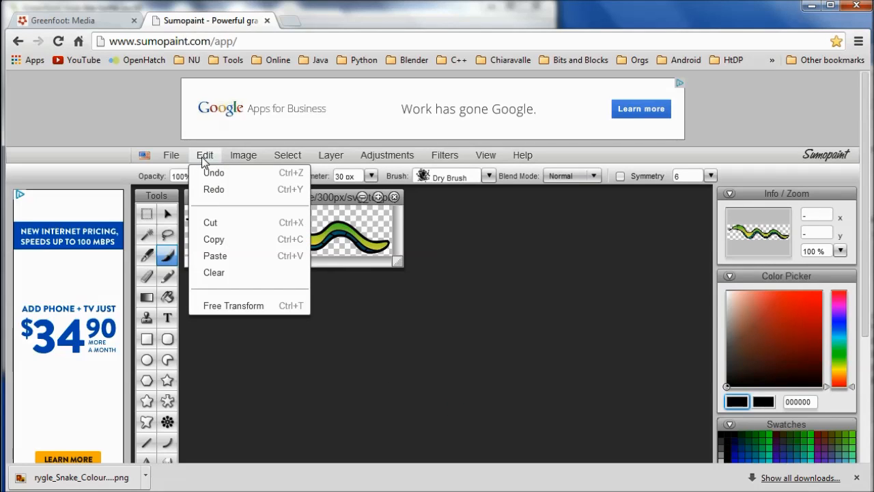
{"action": "mouse_move", "coordinate": [242, 159]}
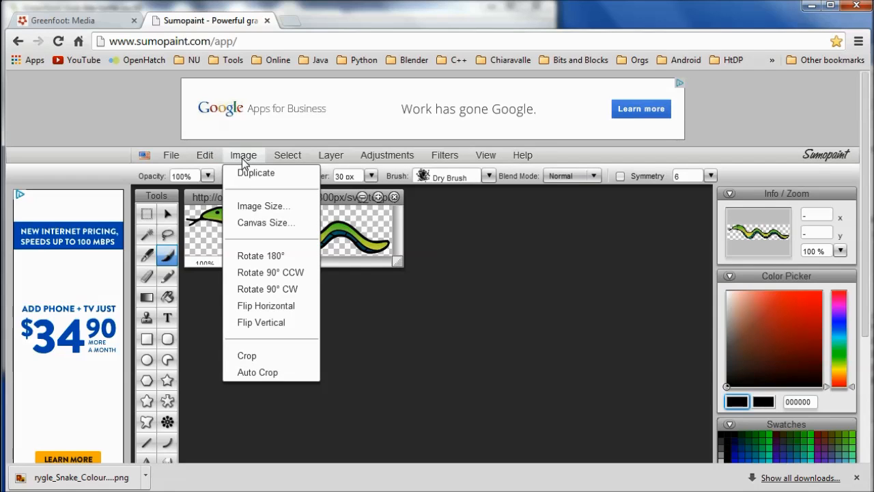
{"action": "left_click", "coordinate": [248, 207]}
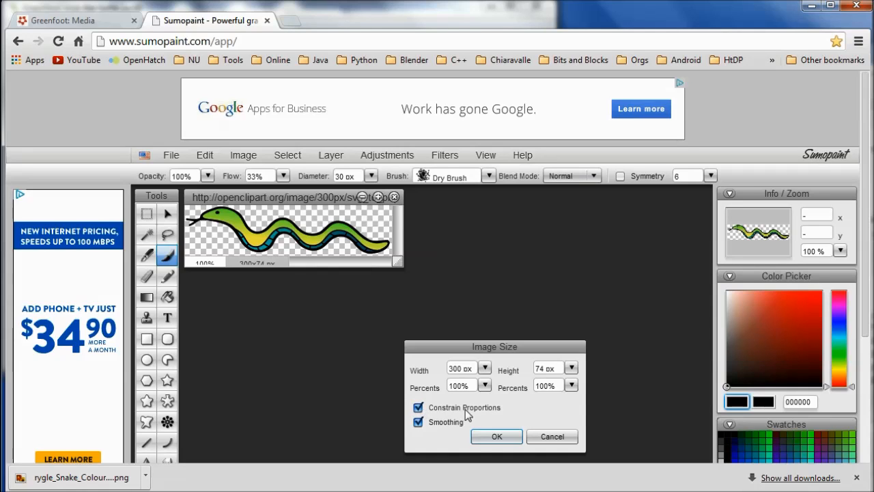
{"action": "left_click", "coordinate": [571, 370]}
{"action": "left_click", "coordinate": [543, 367]}
{"action": "double_click", "coordinate": [542, 368]}
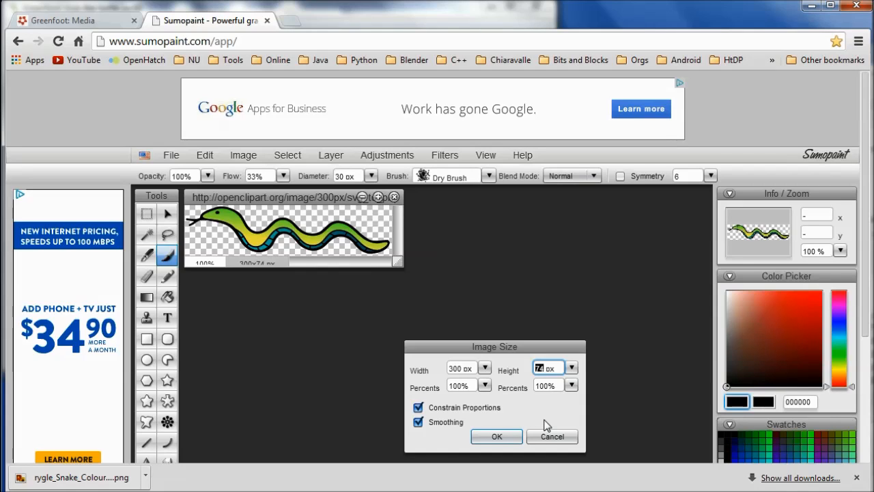
{"action": "type", "text": "4"}
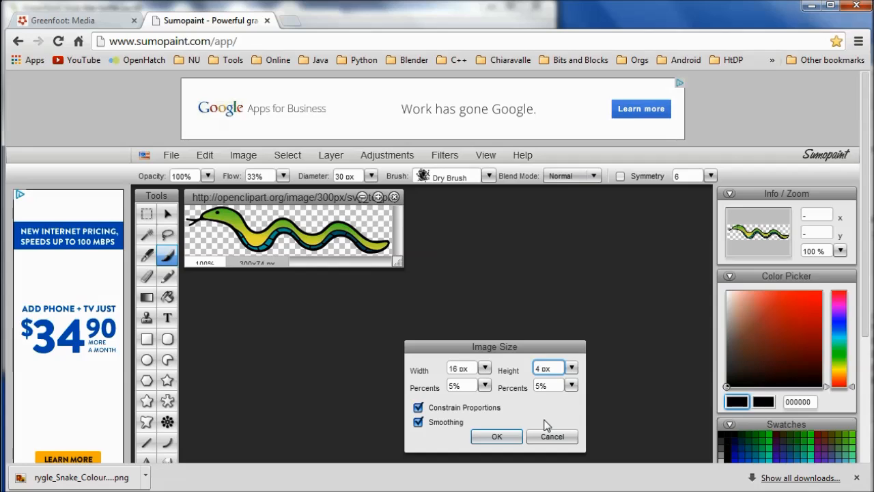
{"action": "type", "text": "0"}
{"action": "left_click", "coordinate": [499, 437]}
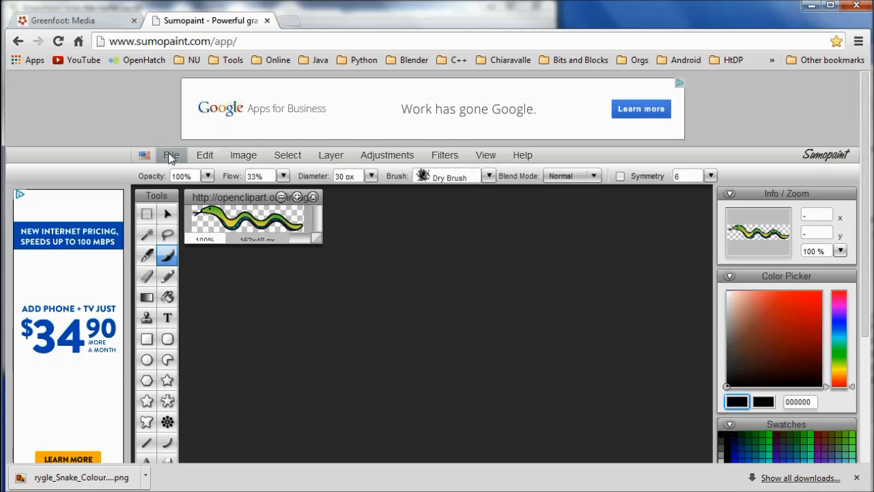
- Save the resized image as a PNG named small_Snake.png in the trick-the-turtle-joc10 images folder
{"action": "left_click", "coordinate": [170, 156]}
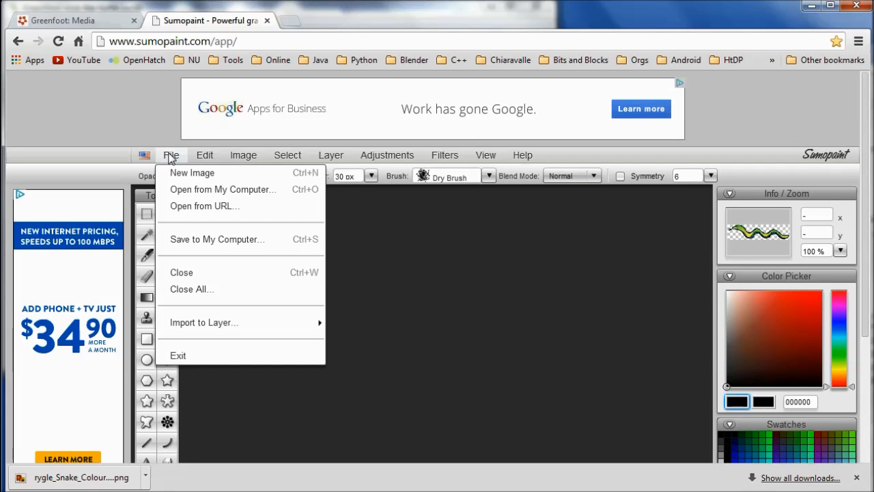
{"action": "left_click", "coordinate": [198, 240]}
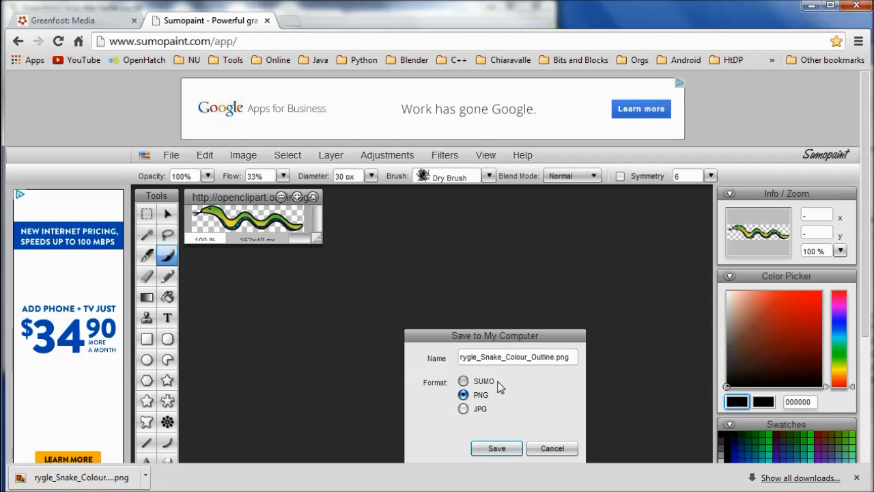
{"action": "left_click", "coordinate": [497, 448]}
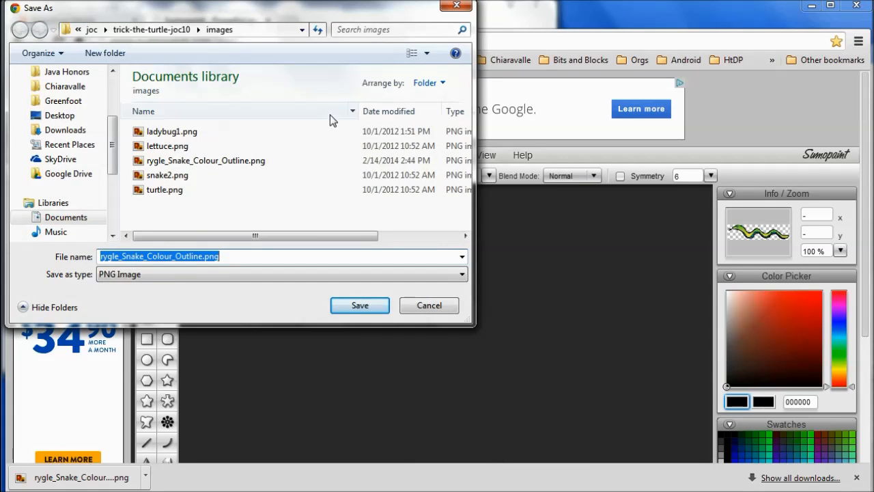
{"action": "left_click", "coordinate": [136, 33]}
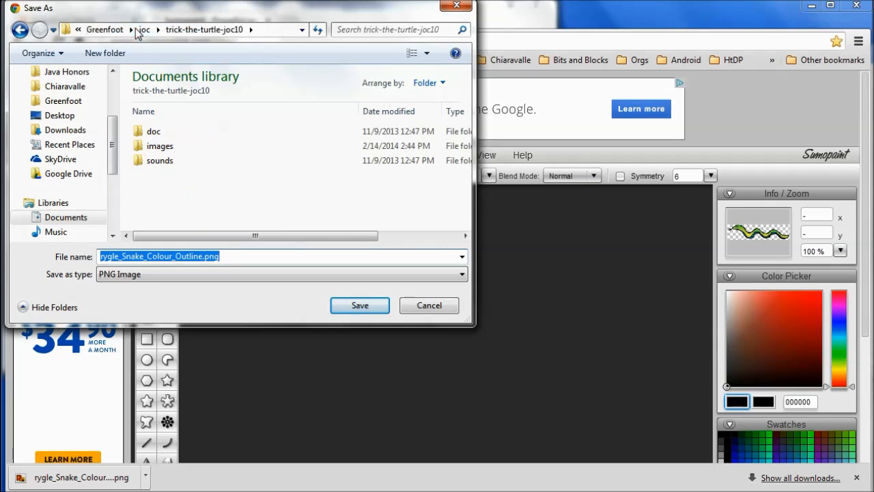
{"action": "double_click", "coordinate": [140, 147]}
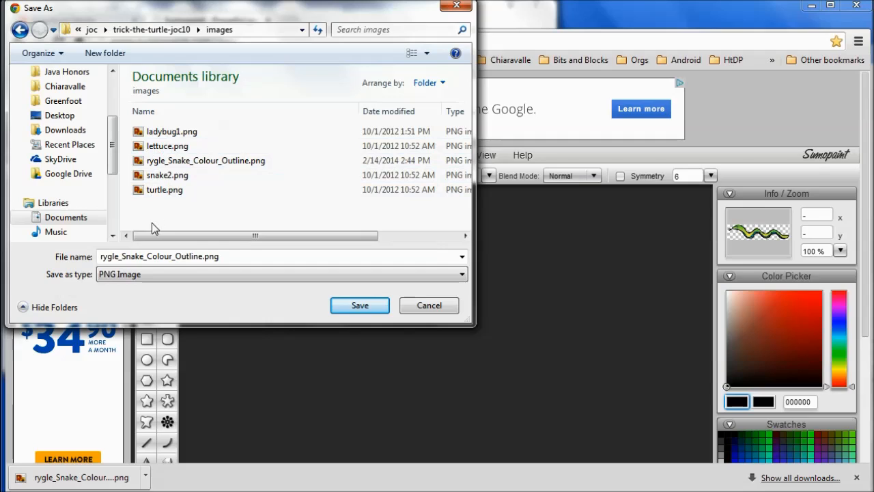
{"action": "double_click", "coordinate": [118, 256]}
{"action": "left_click", "coordinate": [118, 256]}
{"action": "left_click_drag", "start_coordinate": [117, 256], "coordinate": [98, 256]}
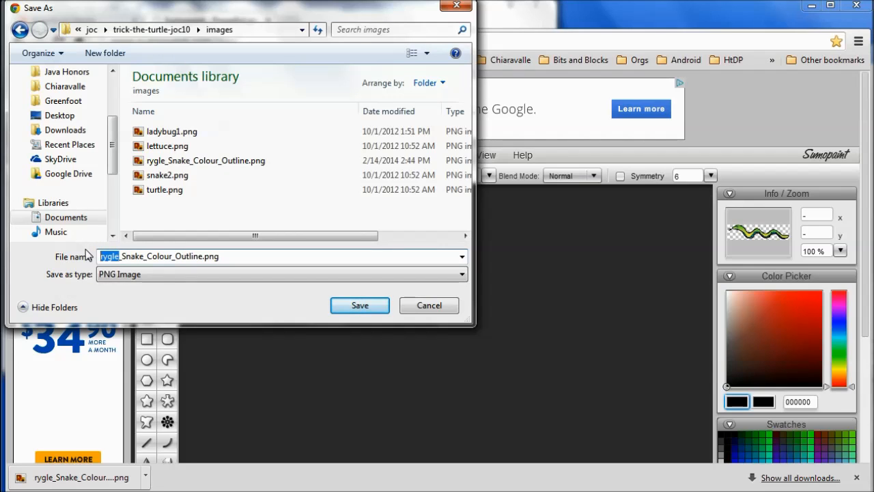
{"action": "type", "text": "small"}
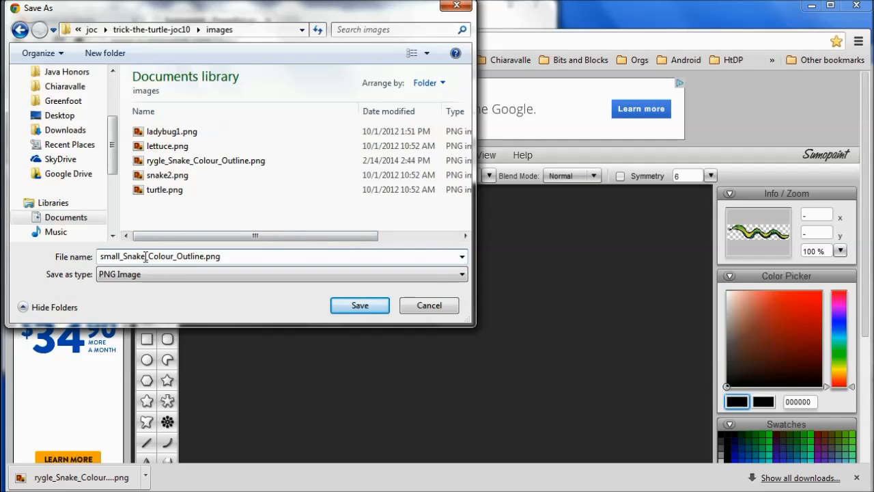
{"action": "left_click_drag", "start_coordinate": [146, 256], "coordinate": [204, 256]}
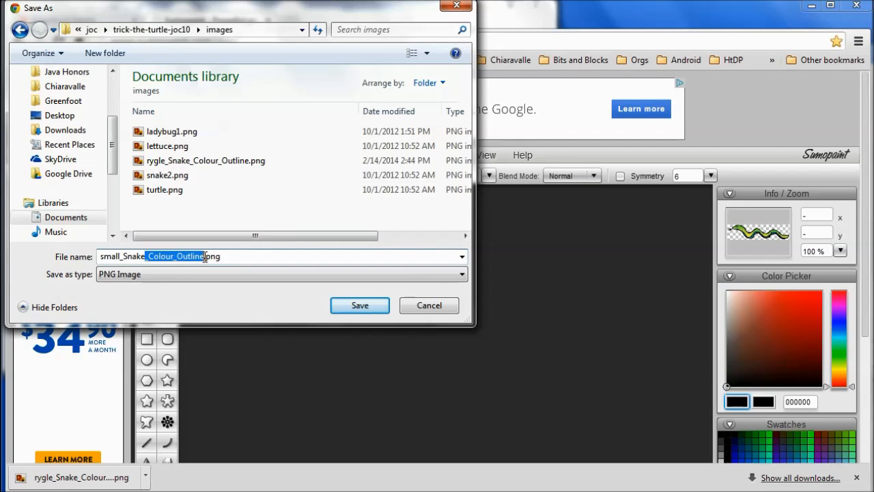
{"action": "key", "text": "BackSpace"}
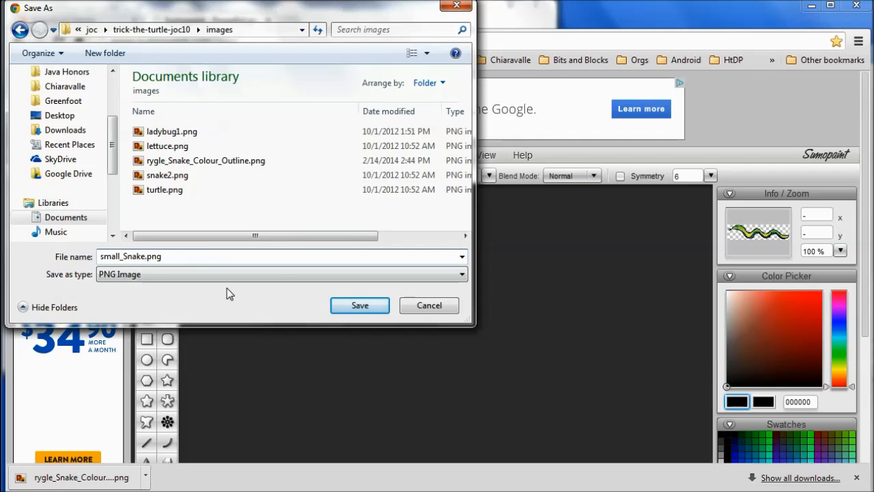
{"action": "left_click", "coordinate": [351, 303]}
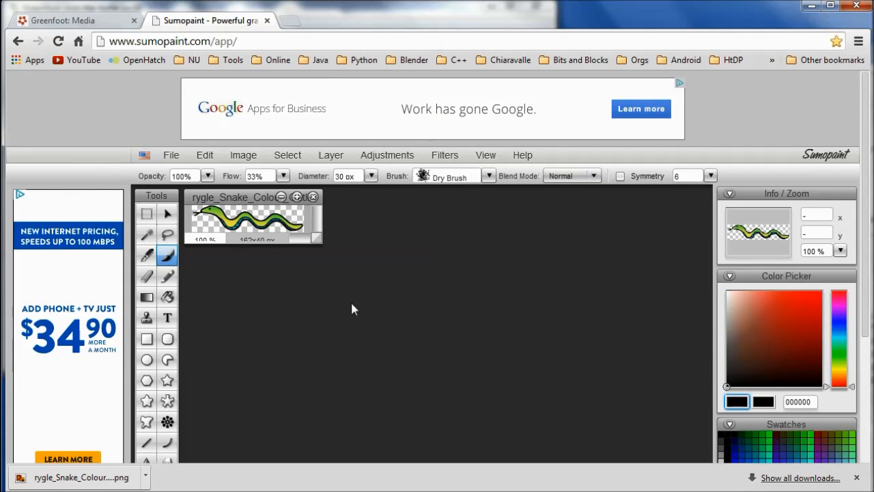
- Switch to Greenfoot, set the Snake class image to small_Snake.png and compile the scenario
{"action": "left_click", "coordinate": [661, 491]}
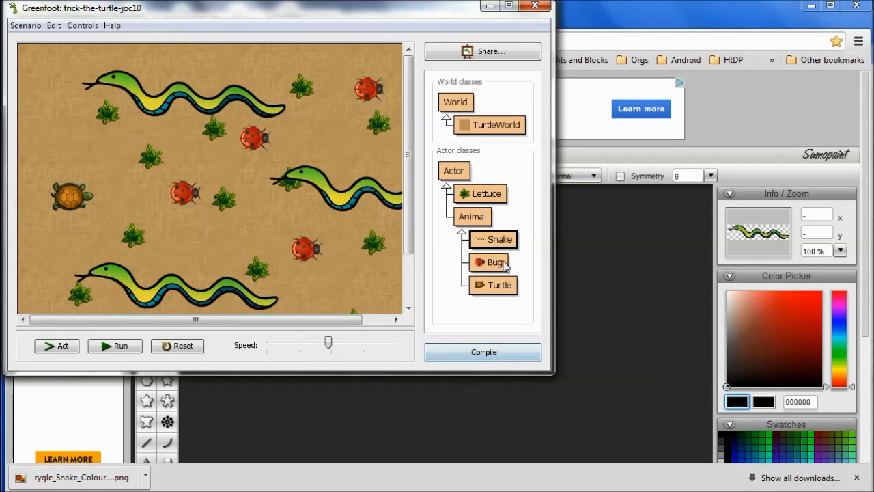
{"action": "right_click", "coordinate": [493, 240]}
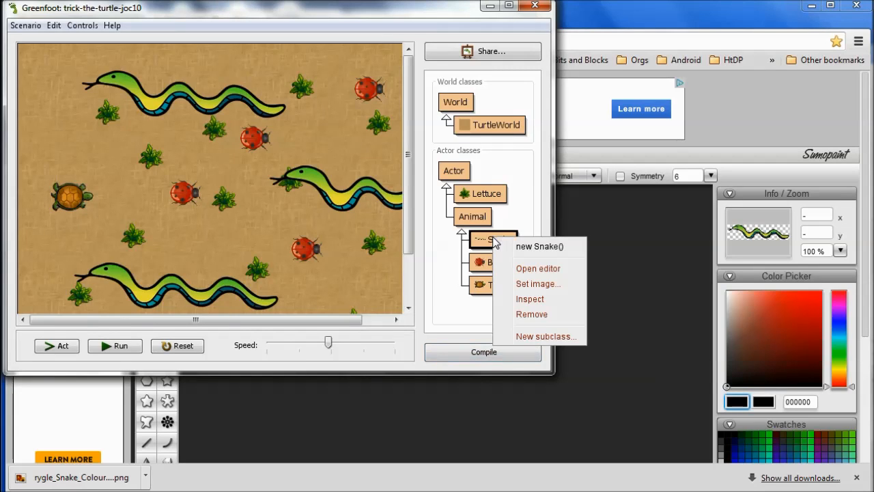
{"action": "left_click", "coordinate": [517, 284]}
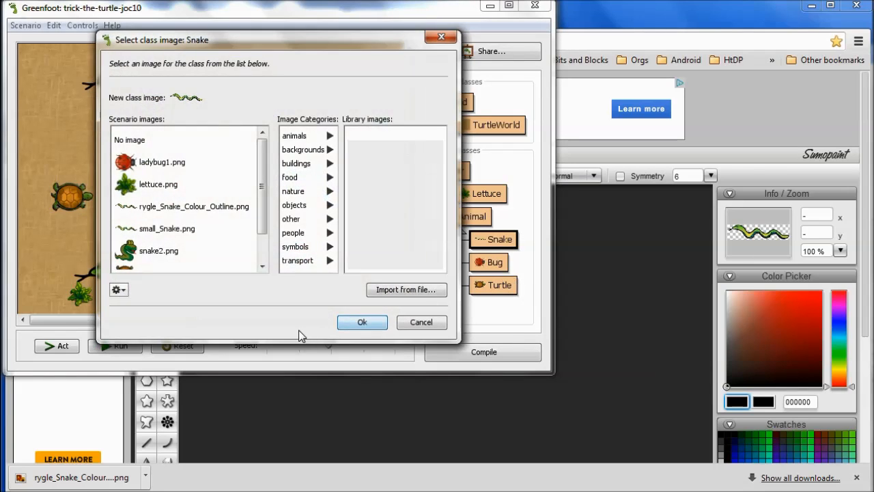
{"action": "left_click", "coordinate": [173, 232]}
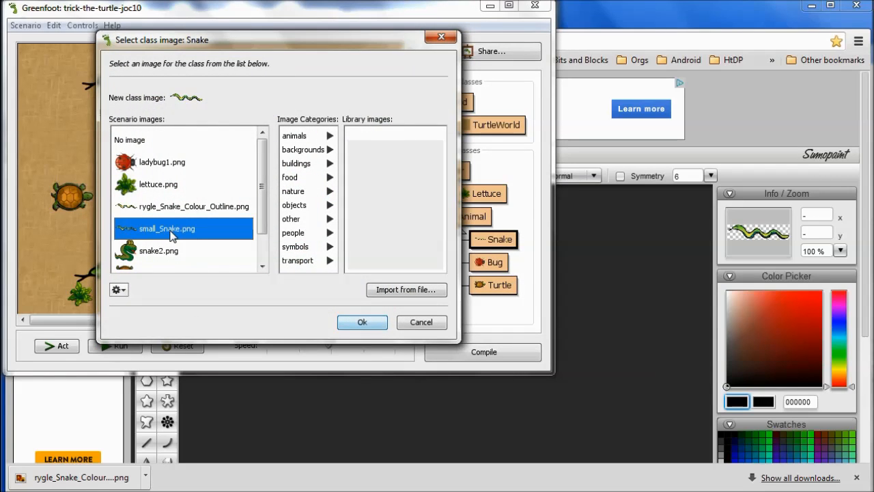
{"action": "left_click", "coordinate": [361, 321]}
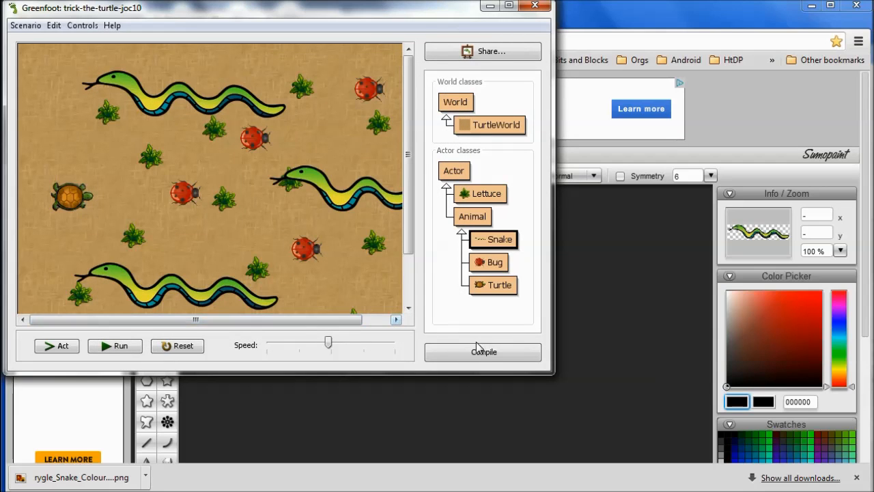
{"action": "left_click", "coordinate": [476, 351]}
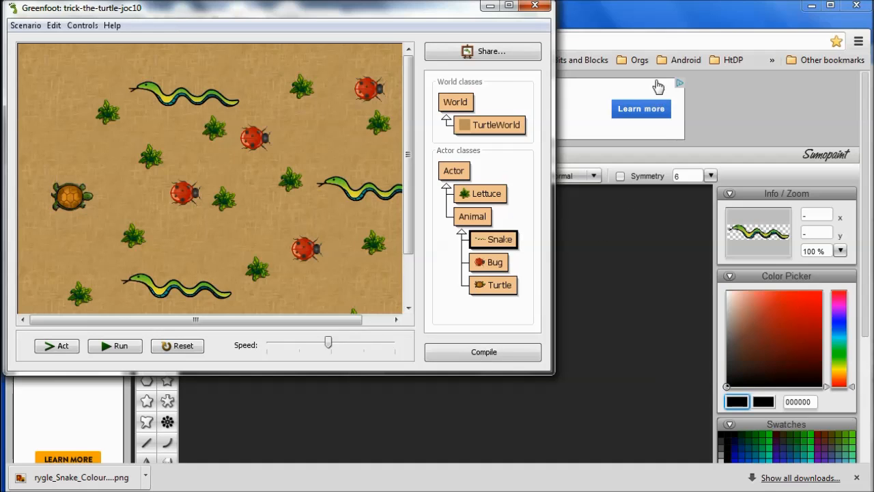
{"action": "left_click", "coordinate": [662, 29]}
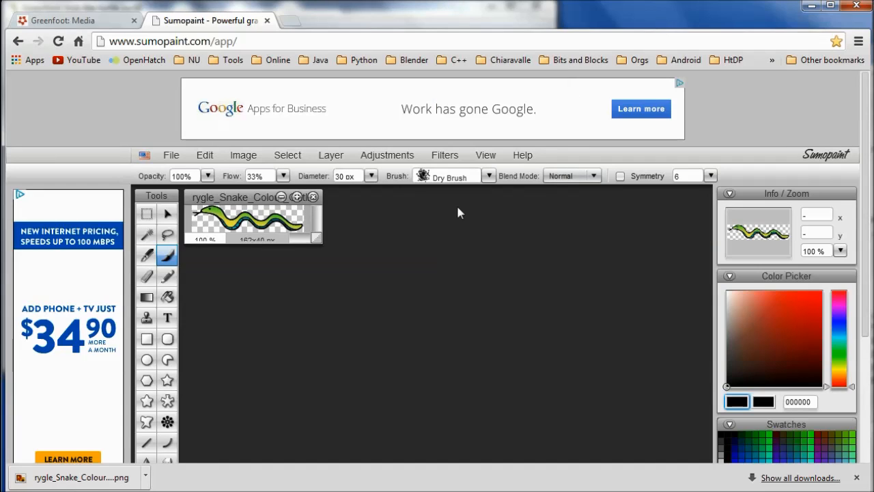
{"action": "left_click", "coordinate": [172, 156]}
{"action": "left_click", "coordinate": [205, 155]}
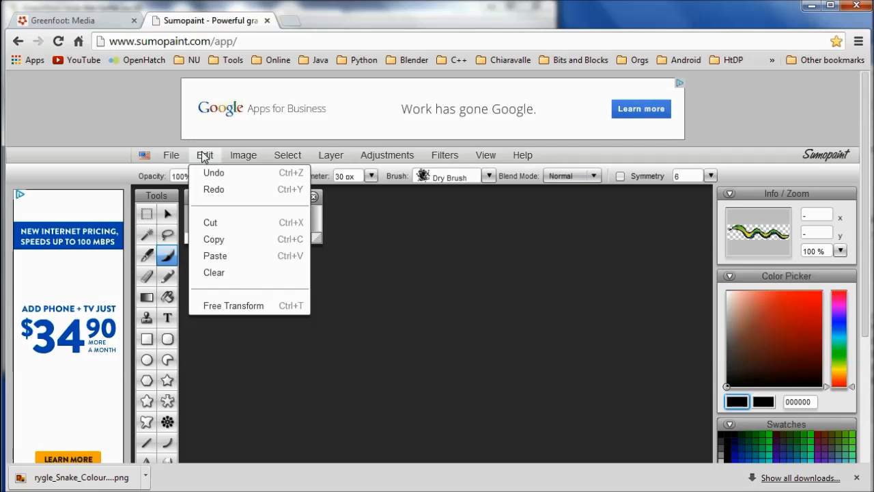
{"action": "left_click", "coordinate": [239, 157]}
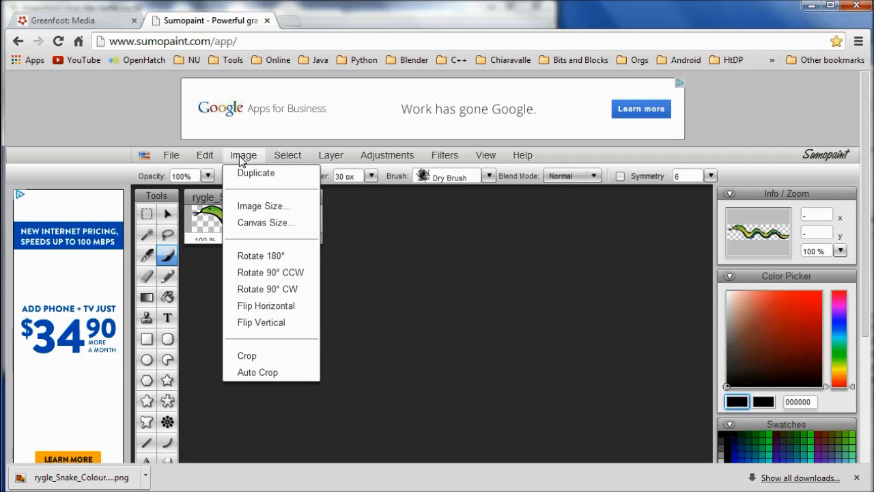
{"action": "mouse_move", "coordinate": [454, 162]}
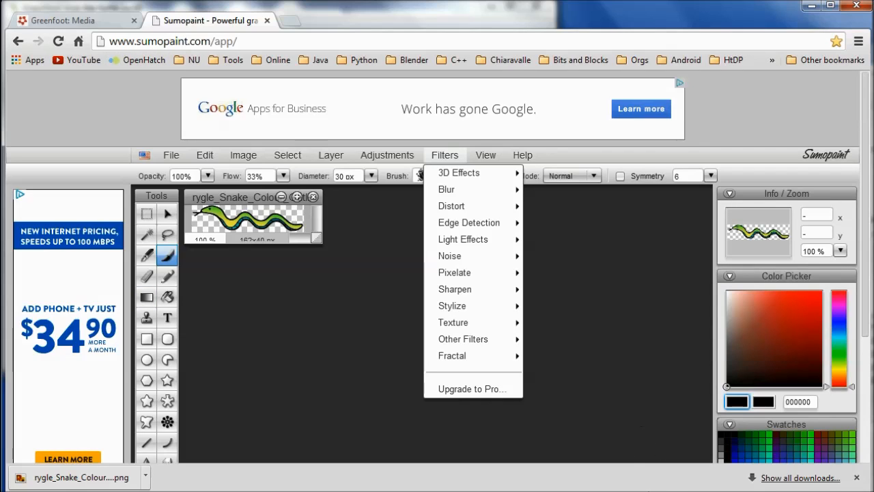
{"action": "key", "text": "alt+Tab"}
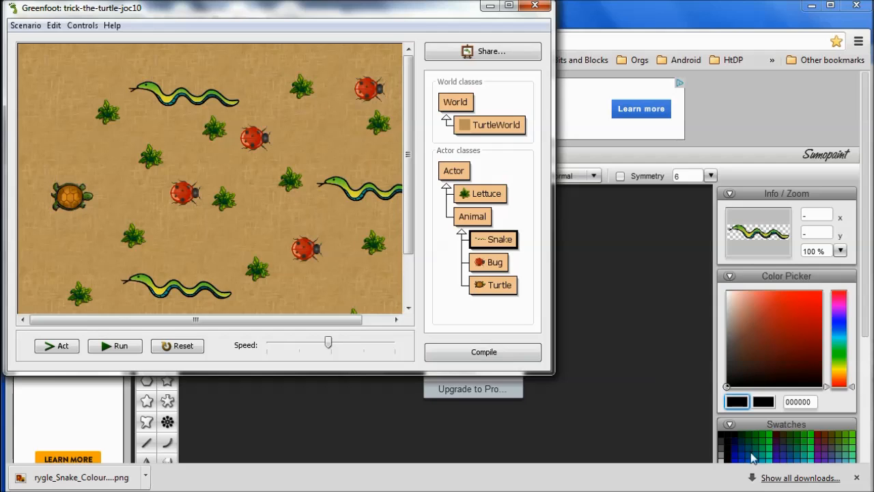
{"action": "mouse_move", "coordinate": [662, 491]}
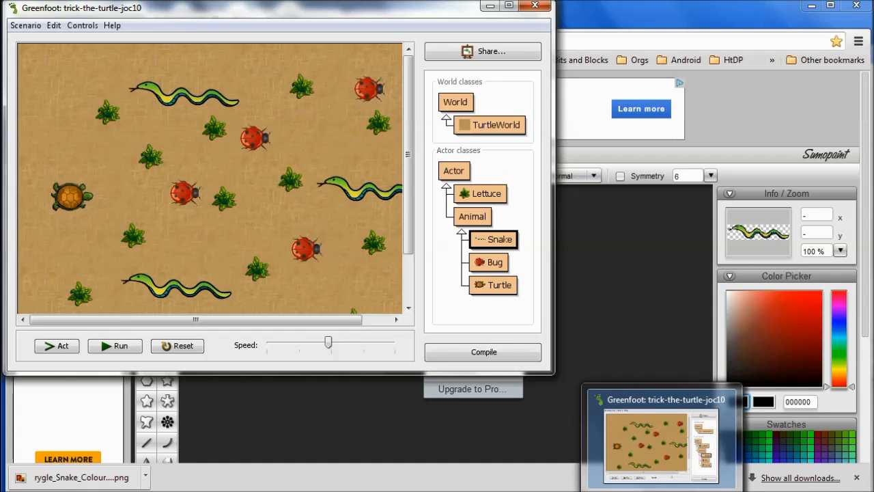